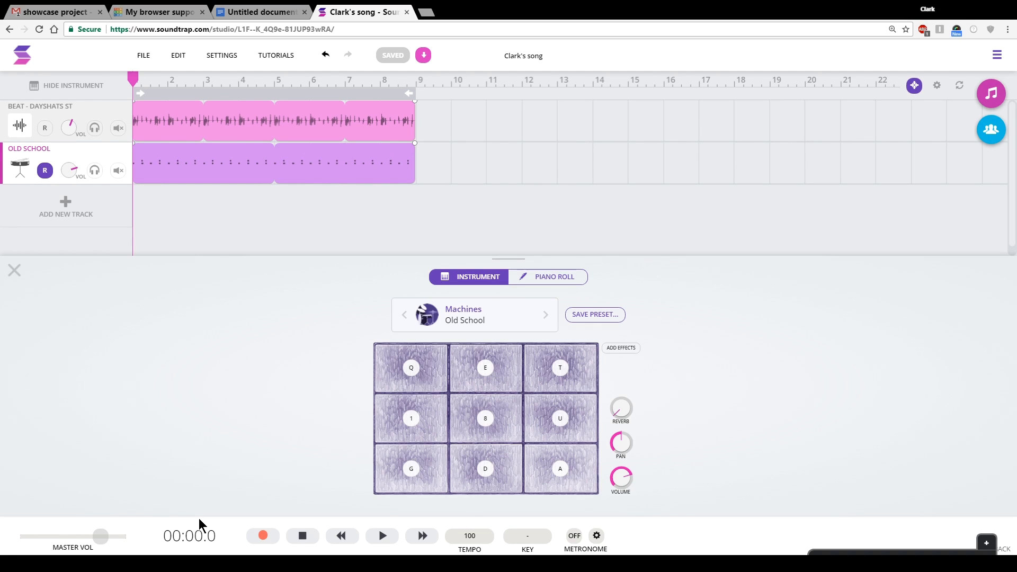
Play back the beat and Old School drums, rewind to the start, and close the drum machine panel.
{"action": "key", "text": "space"}
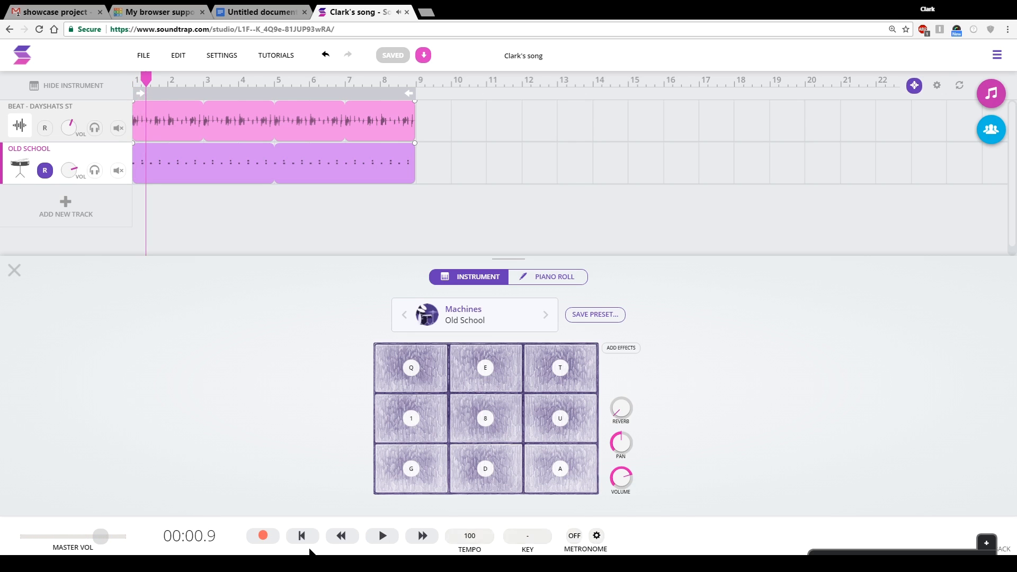
{"action": "left_click", "coordinate": [302, 535]}
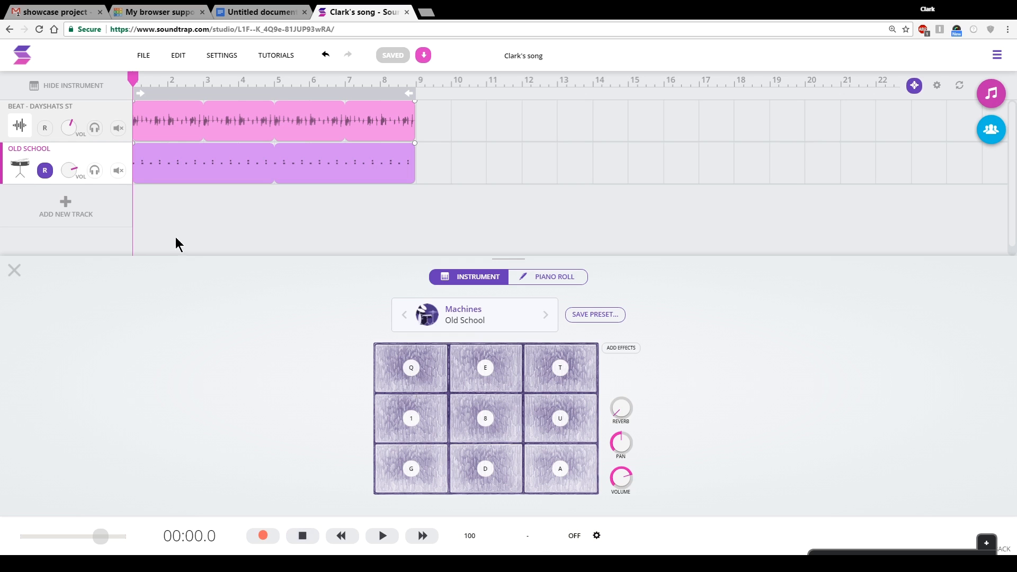
{"action": "left_click", "coordinate": [14, 270]}
Add a Piano & Keyboards (Grand Piano) track and play a first chord with Z, C and B.
{"action": "left_click", "coordinate": [60, 214]}
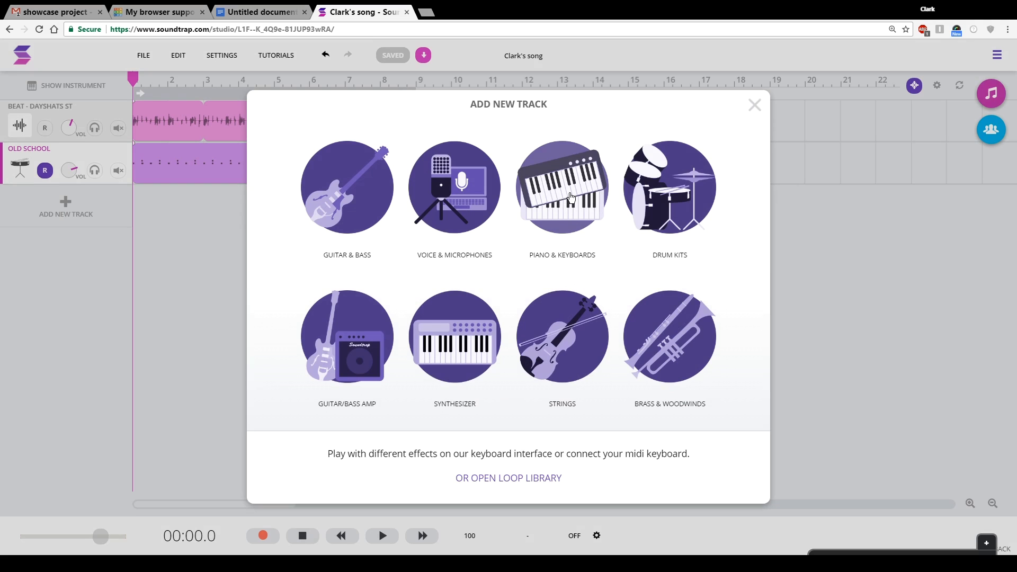
{"action": "left_click", "coordinate": [559, 198]}
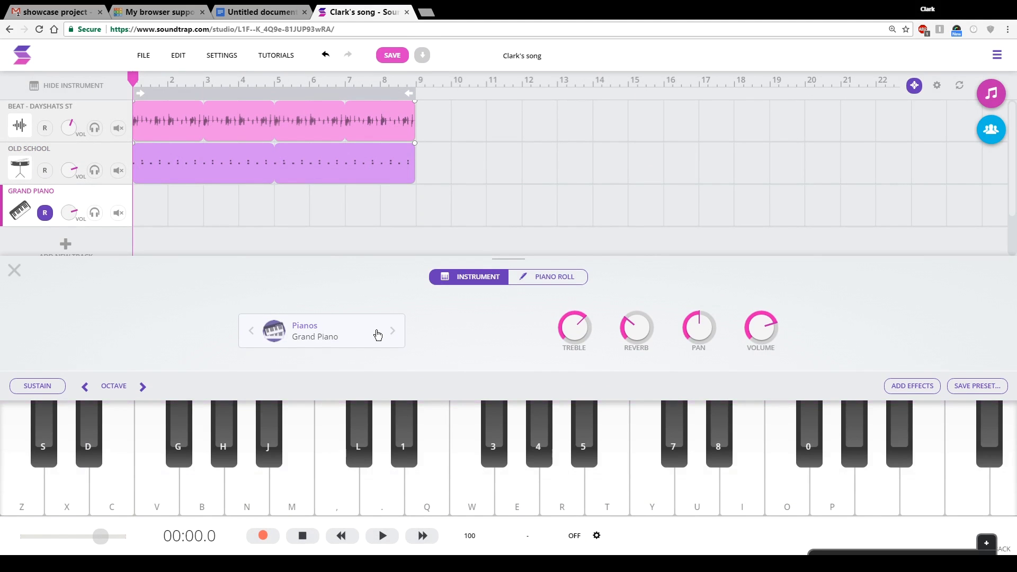
{"action": "key", "text": "z"}
{"action": "key", "text": "c"}
{"action": "key", "text": "b"}
{"action": "key", "text": "space"}
{"action": "key", "text": "space"}
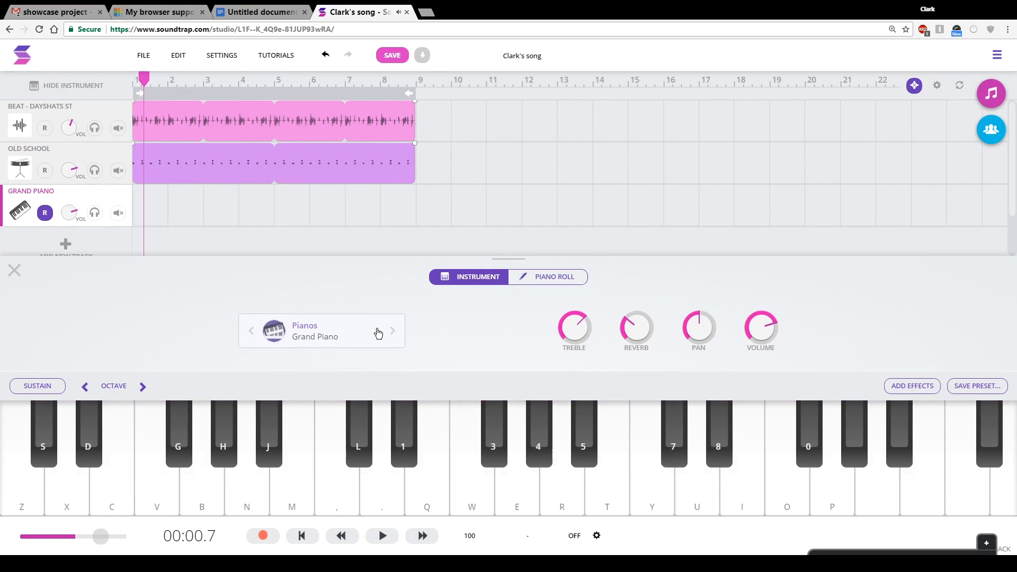
Try more Grand Piano chords and notes using the V, C, X, Z, B, G and S keys.
{"action": "key", "text": "v"}
{"action": "key", "text": "c"}
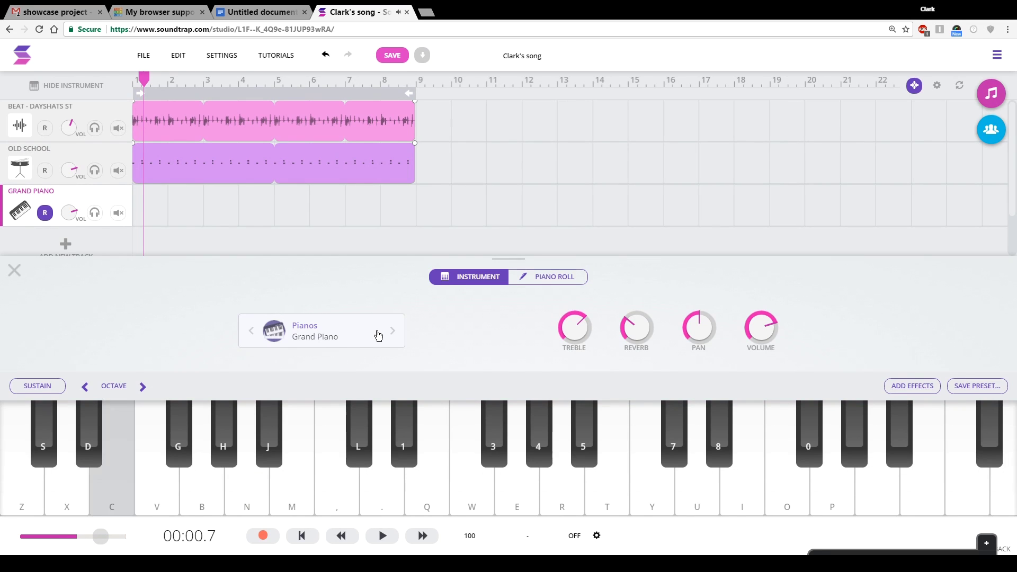
{"action": "key", "text": "x"}
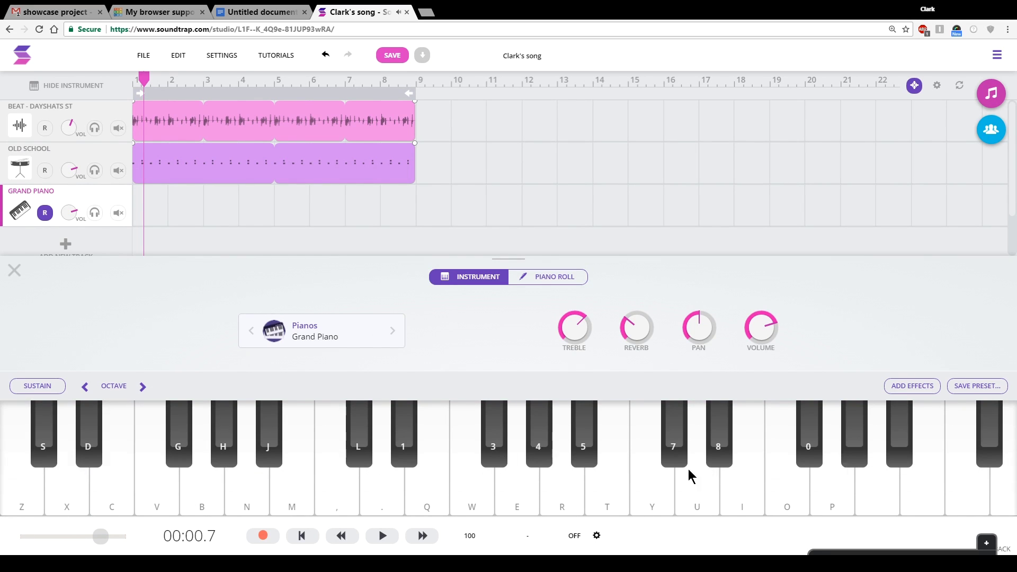
{"action": "key", "text": "z"}
{"action": "key", "text": "x"}
{"action": "key", "text": "c"}
{"action": "key", "text": "b"}
{"action": "key", "text": "g"}
{"action": "key", "text": "s"}
{"action": "key", "text": "g"}
{"action": "key", "text": "z"}
{"action": "key", "text": "g"}
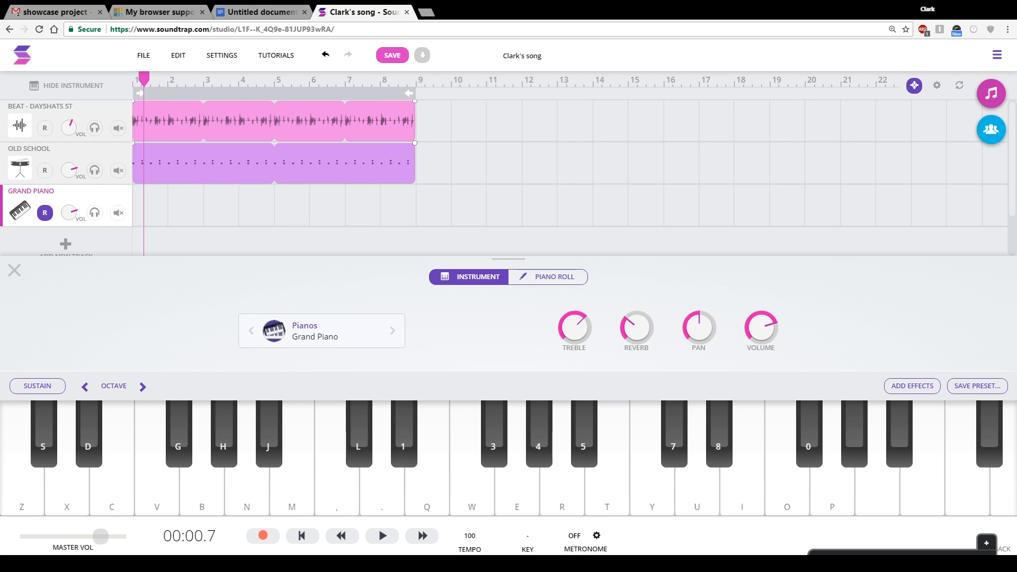
{"action": "left_click", "coordinate": [302, 536]}
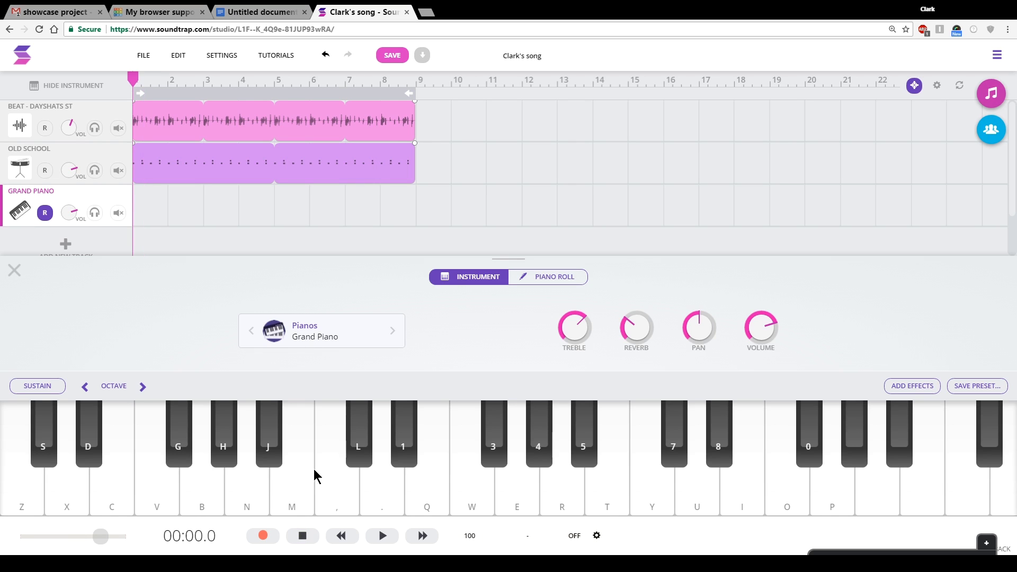
{"action": "key", "text": "z"}
{"action": "key", "text": "c"}
{"action": "key", "text": "z"}
{"action": "key", "text": "c"}
{"action": "key", "text": "z"}
{"action": "key", "text": "z"}
{"action": "key", "text": "c"}
{"action": "key", "text": "b"}
{"action": "key", "text": "z"}
{"action": "key", "text": "c"}
{"action": "key", "text": "b"}
{"action": "key", "text": "z"}
{"action": "key", "text": "b"}
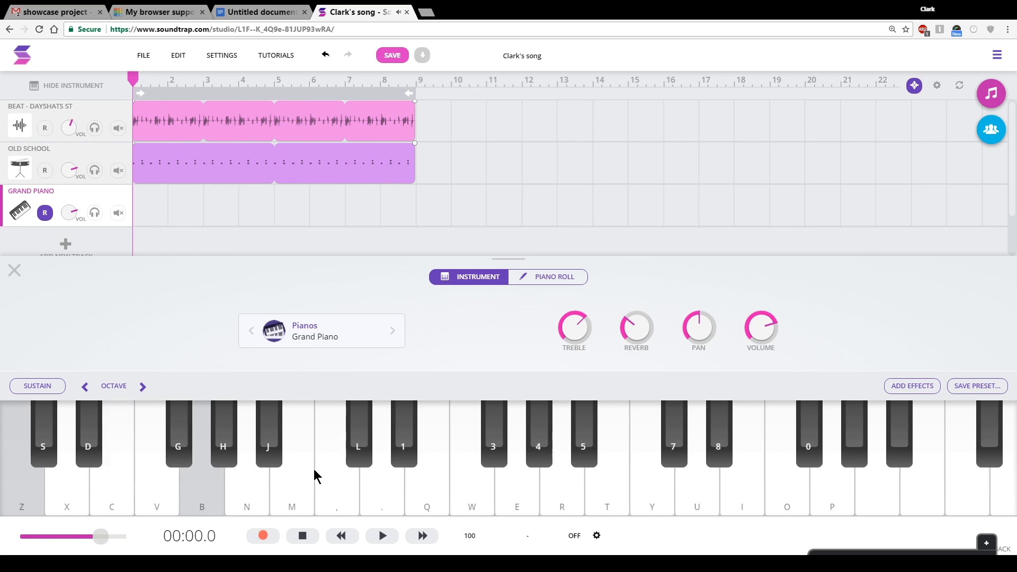
{"action": "key", "text": "c"}
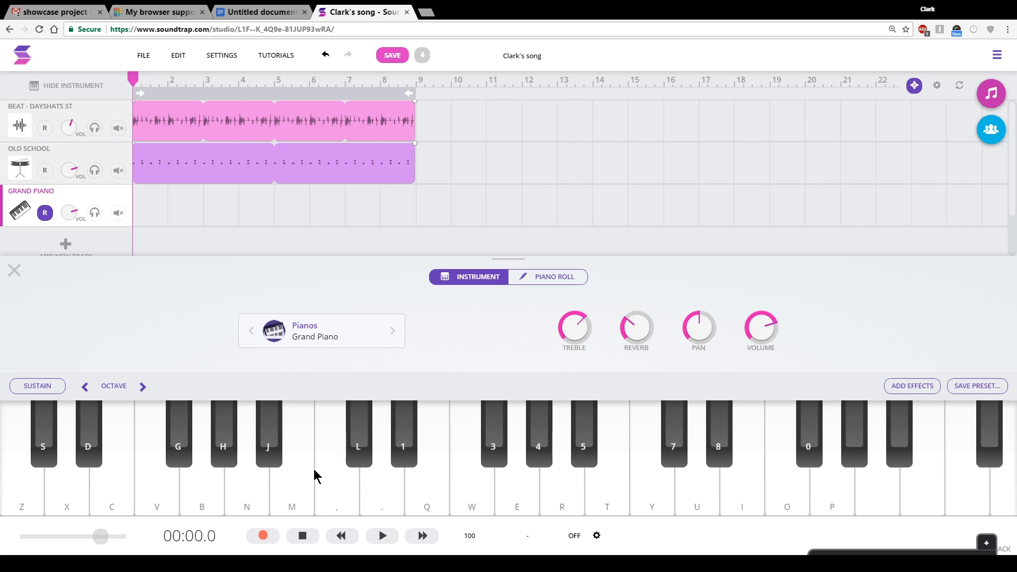
{"action": "key", "text": "z"}
{"action": "key", "text": "z"}
{"action": "key", "text": "c"}
{"action": "key", "text": "z"}
{"action": "key", "text": "c"}
{"action": "left_click", "coordinate": [314, 475]}
{"action": "key", "text": "z"}
{"action": "key", "text": "d"}
{"action": "key", "text": "b"}
{"action": "key", "text": "z"}
{"action": "key", "text": "c"}
{"action": "key", "text": "b"}
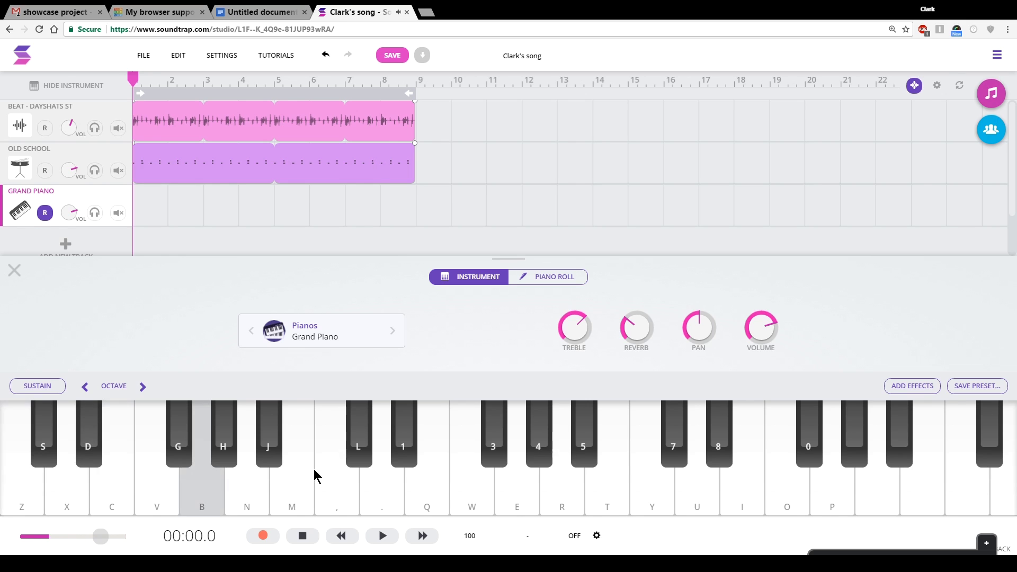
{"action": "key", "text": "z"}
{"action": "key", "text": "d"}
{"action": "key", "text": "b"}
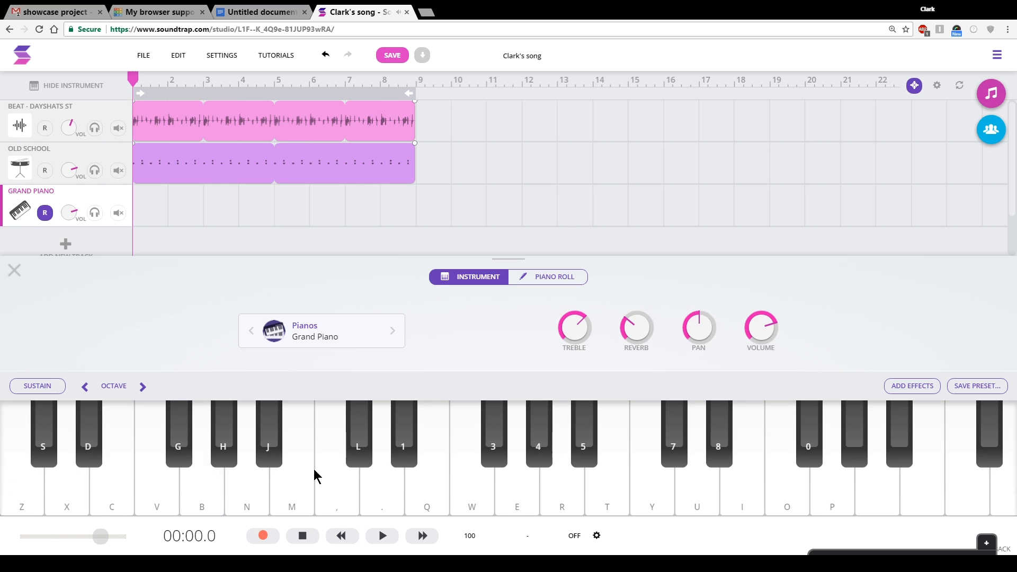
{"action": "key", "text": "z"}
{"action": "key", "text": "d"}
{"action": "key", "text": "b"}
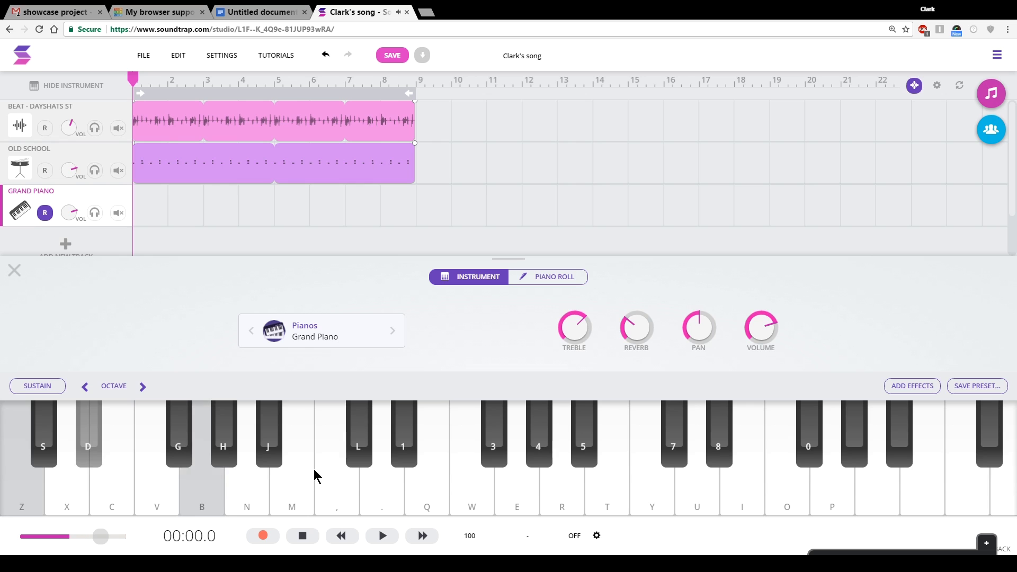
{"action": "key", "text": "z"}
{"action": "key", "text": "c"}
{"action": "key", "text": "b"}
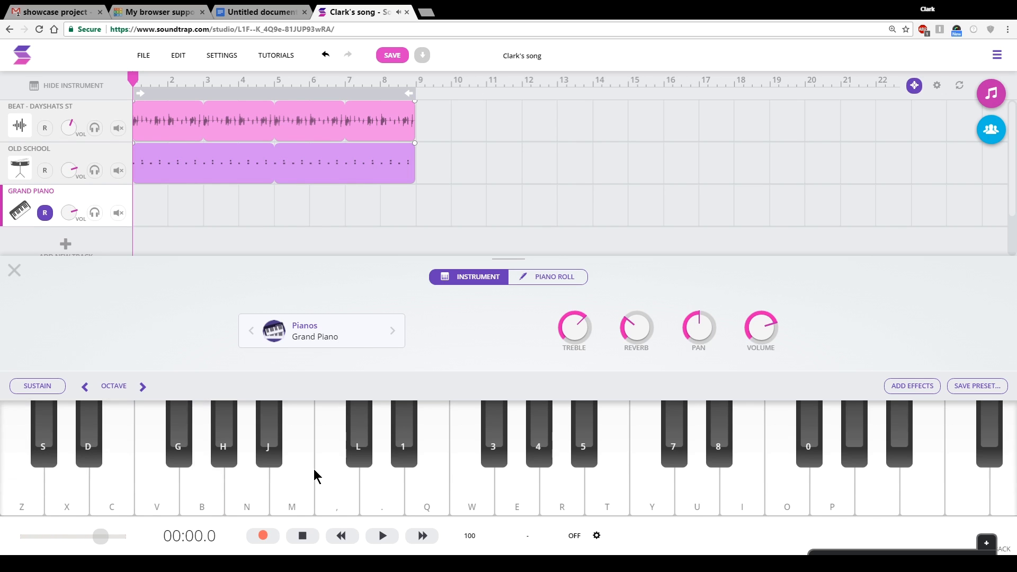
{"action": "key", "text": "z"}
{"action": "key", "text": "v"}
{"action": "key", "text": "n"}
{"action": "key", "text": "z"}
{"action": "key", "text": "v"}
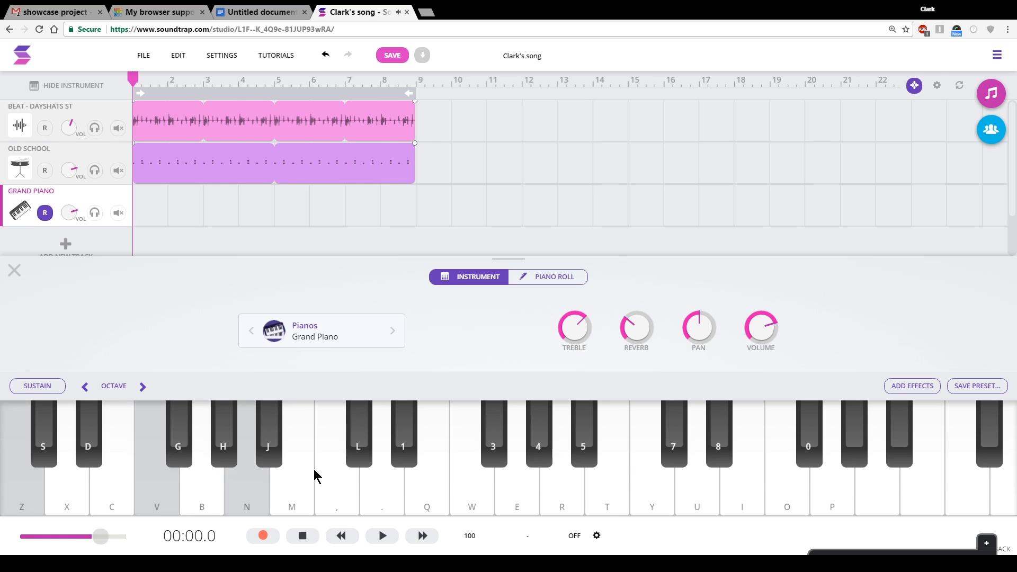
{"action": "key", "text": "z"}
{"action": "key", "text": "v"}
{"action": "key", "text": "z"}
{"action": "key", "text": "c"}
{"action": "key", "text": "b"}
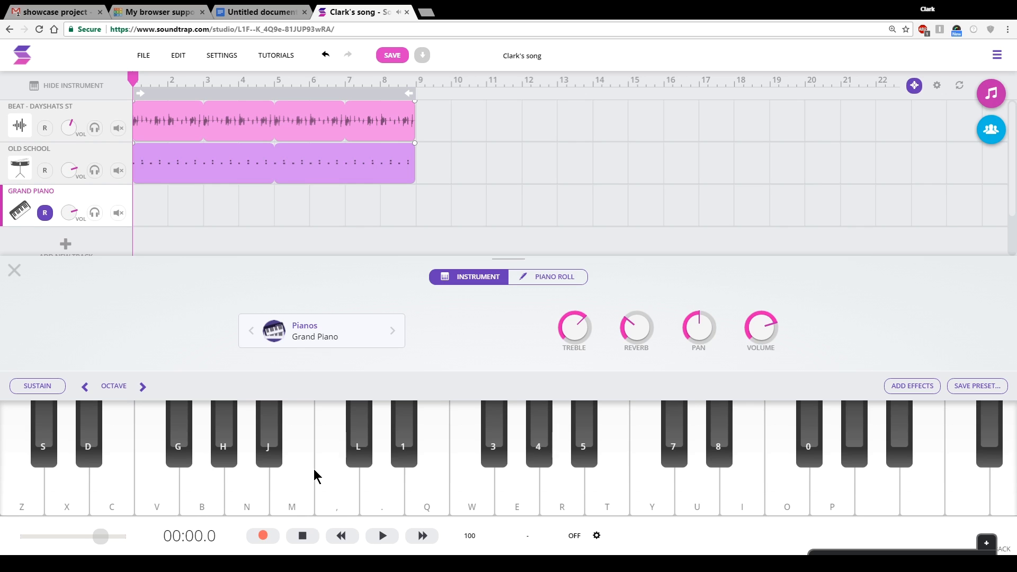
{"action": "key", "text": "x"}
{"action": "key", "text": "c"}
{"action": "key", "text": "c"}
{"action": "key", "text": "s"}
{"action": "key", "text": "x"}
{"action": "key", "text": "d"}
{"action": "key", "text": "z"}
{"action": "key", "text": "c"}
{"action": "key", "text": "b"}
{"action": "key", "text": "z"}
{"action": "key", "text": "d"}
{"action": "key", "text": "b"}
{"action": "key", "text": "z"}
{"action": "key", "text": "v"}
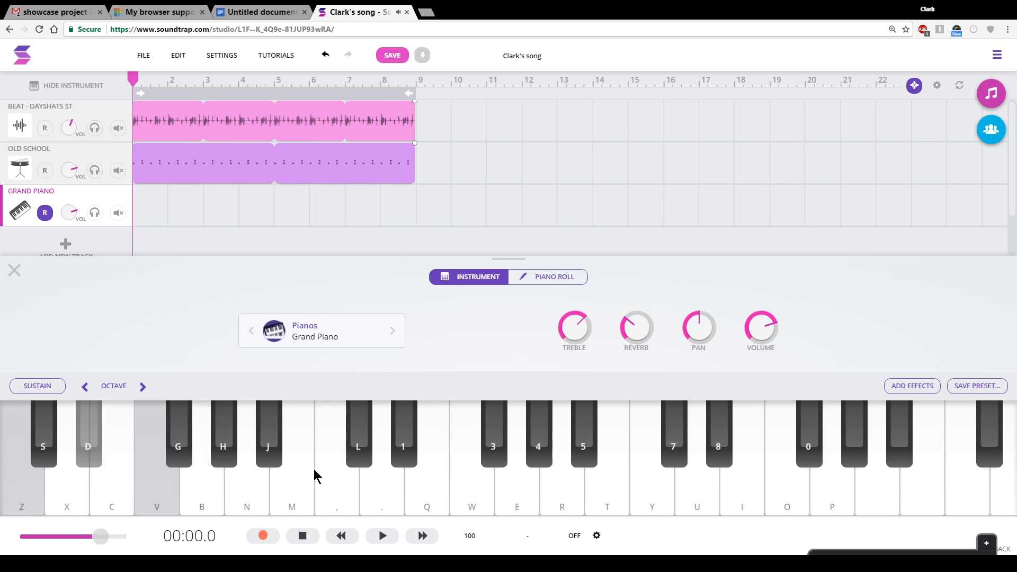
{"action": "key", "text": "z"}
{"action": "key", "text": "c"}
{"action": "key", "text": "b"}
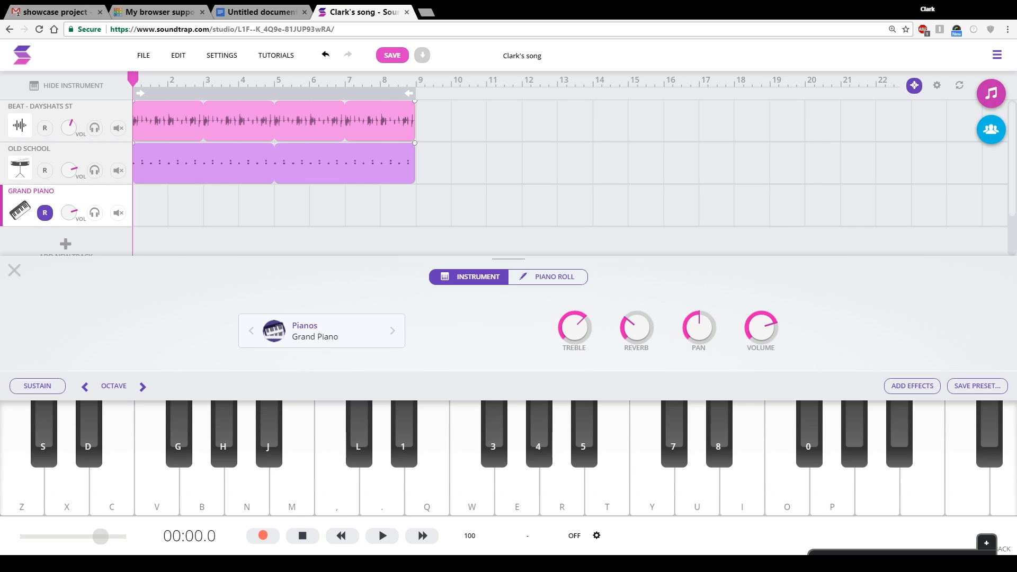
{"action": "key", "text": "z"}
{"action": "key", "text": "c"}
{"action": "key", "text": "z"}
{"action": "key", "text": "c"}
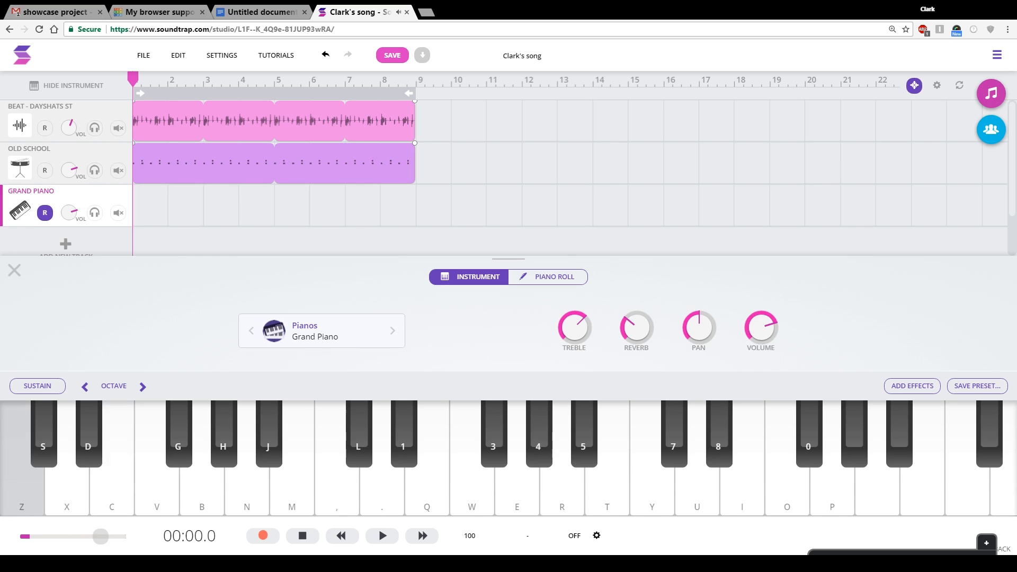
{"action": "key", "text": "z"}
{"action": "key", "text": "d"}
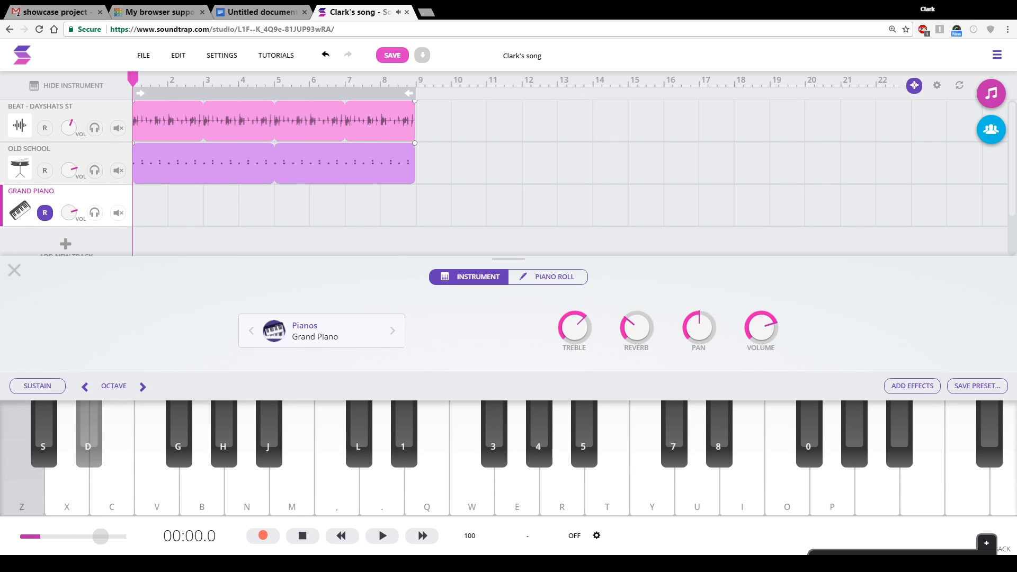
{"action": "key", "text": "z"}
{"action": "key", "text": "v"}
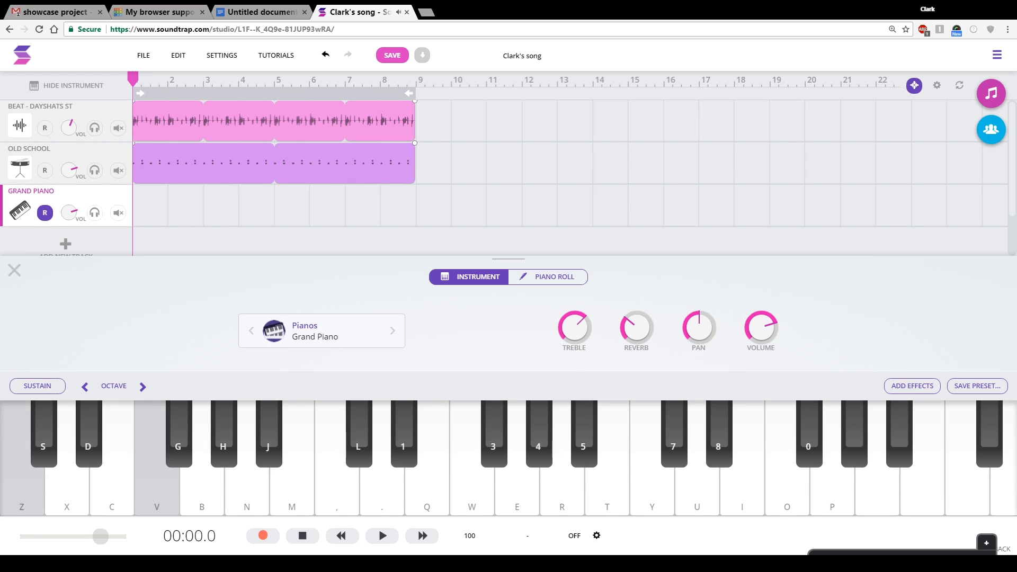
{"action": "key", "text": "z"}
{"action": "key", "text": "v"}
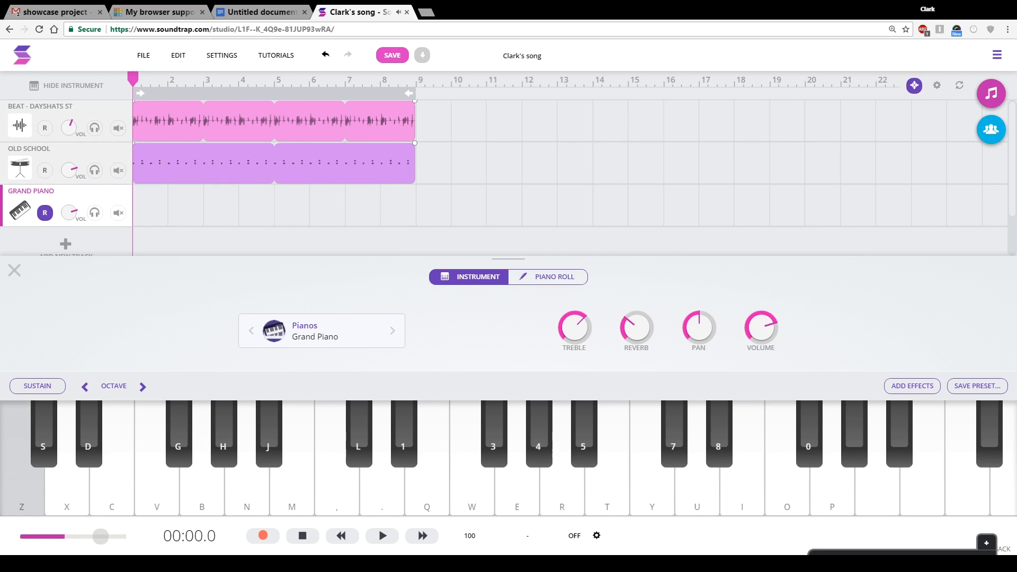
{"action": "key", "text": "z"}
{"action": "key", "text": "c"}
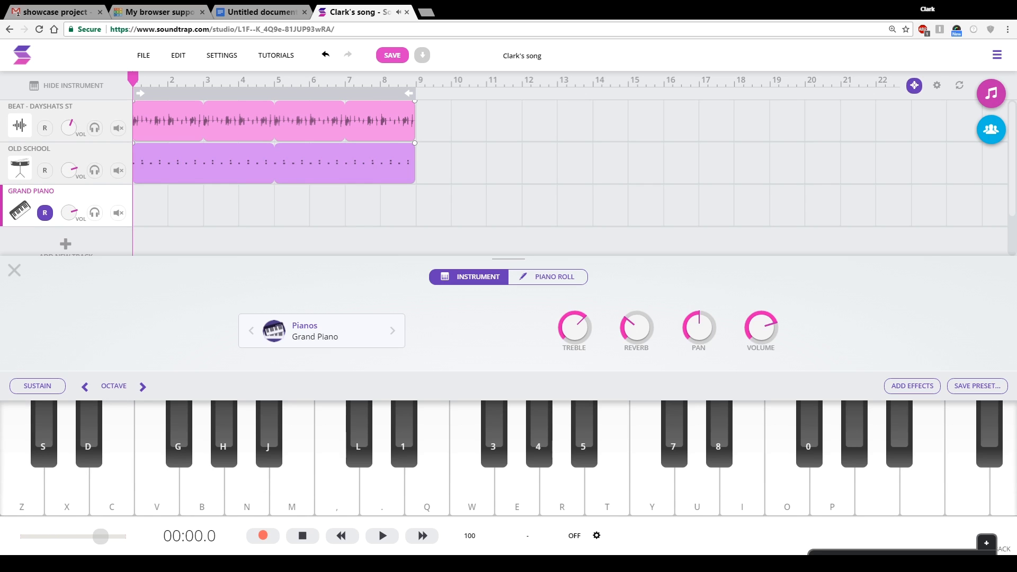
{"action": "key", "text": "z"}
{"action": "key", "text": "c"}
{"action": "key", "text": "z"}
{"action": "key", "text": "d"}
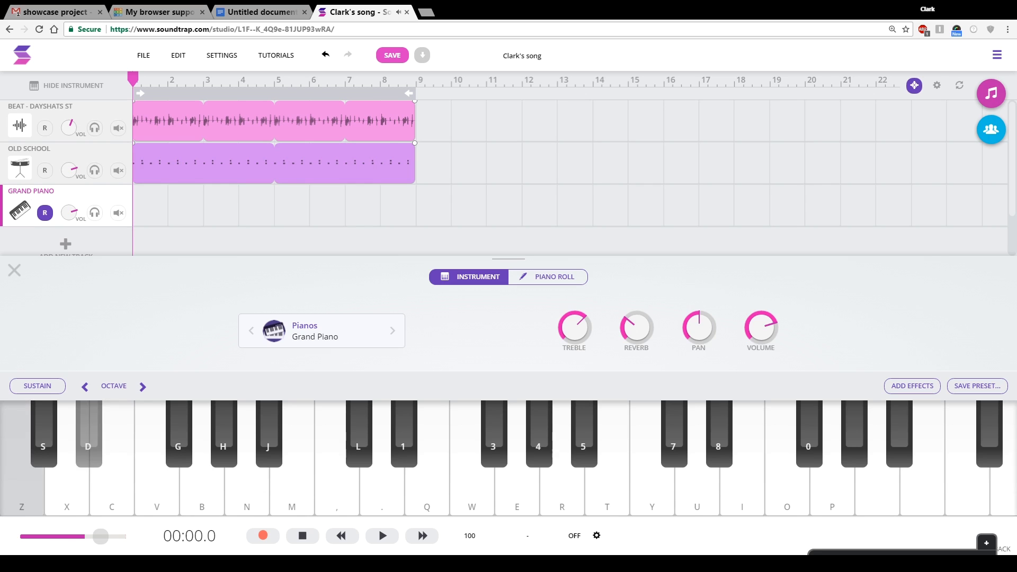
{"action": "key", "text": "z"}
{"action": "key", "text": "v"}
{"action": "key", "text": "z"}
{"action": "key", "text": "c"}
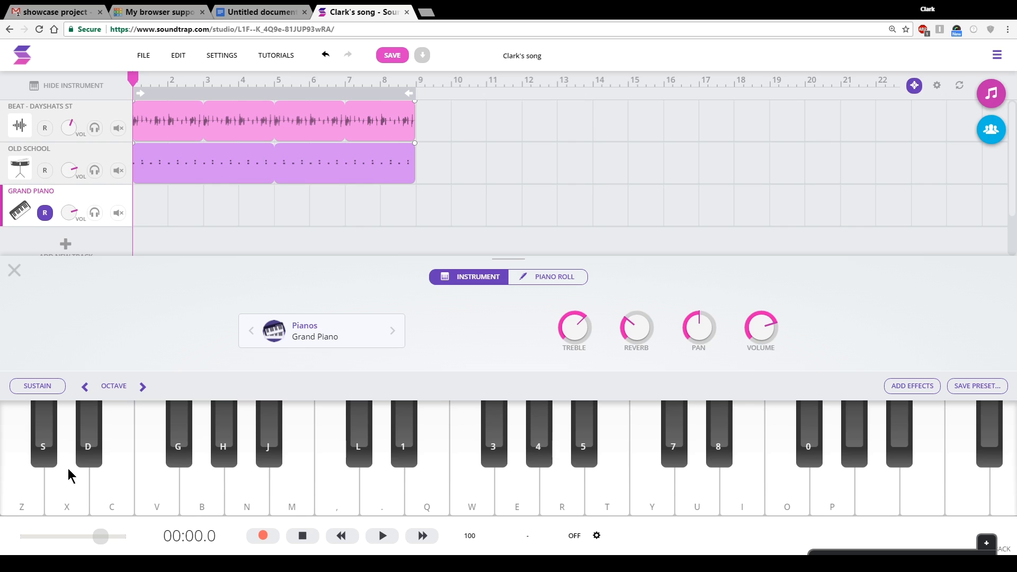
{"action": "key", "text": "z"}
{"action": "key", "text": "c"}
{"action": "key", "text": "z"}
{"action": "left_click", "coordinate": [321, 339]}
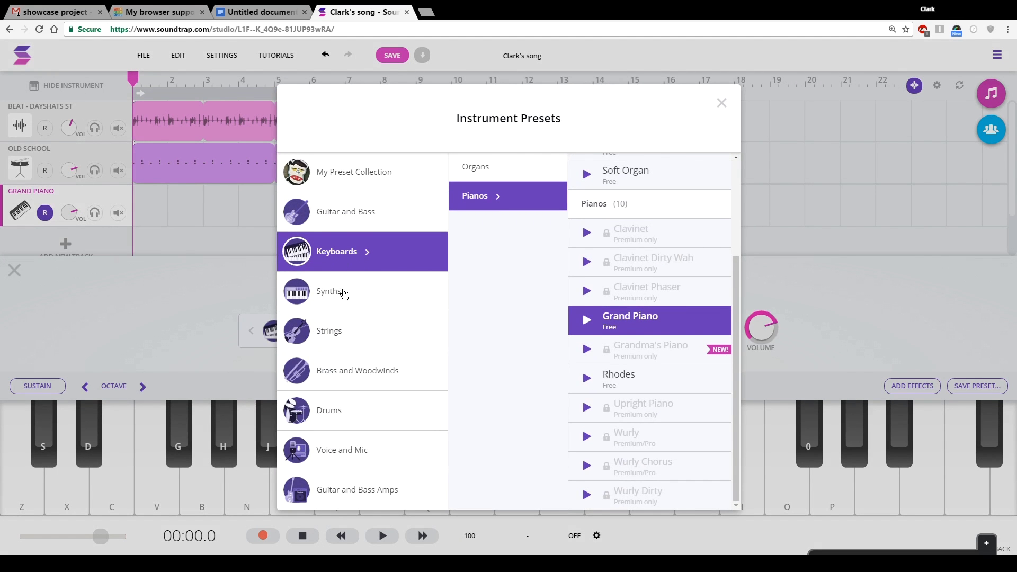
Apply the Rhodes preset from Keyboards > Pianos to the piano track and test it with Z, D and V.
{"action": "scroll", "coordinate": [595, 315], "scroll_direction": "up", "scroll_amount": 1}
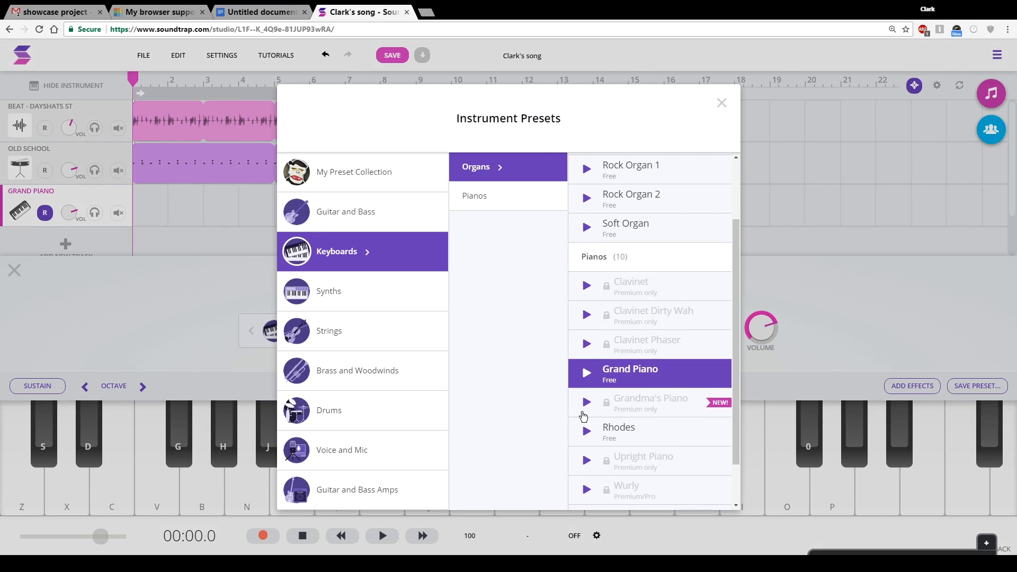
{"action": "left_click", "coordinate": [586, 431]}
{"action": "scroll", "coordinate": [581, 408], "scroll_direction": "down", "scroll_amount": 1}
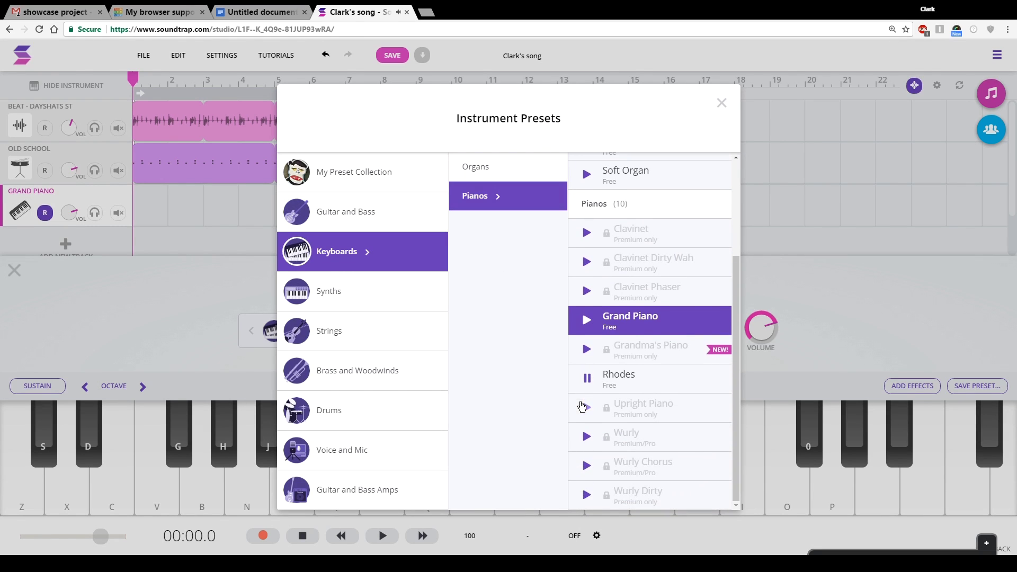
{"action": "left_click", "coordinate": [722, 103]}
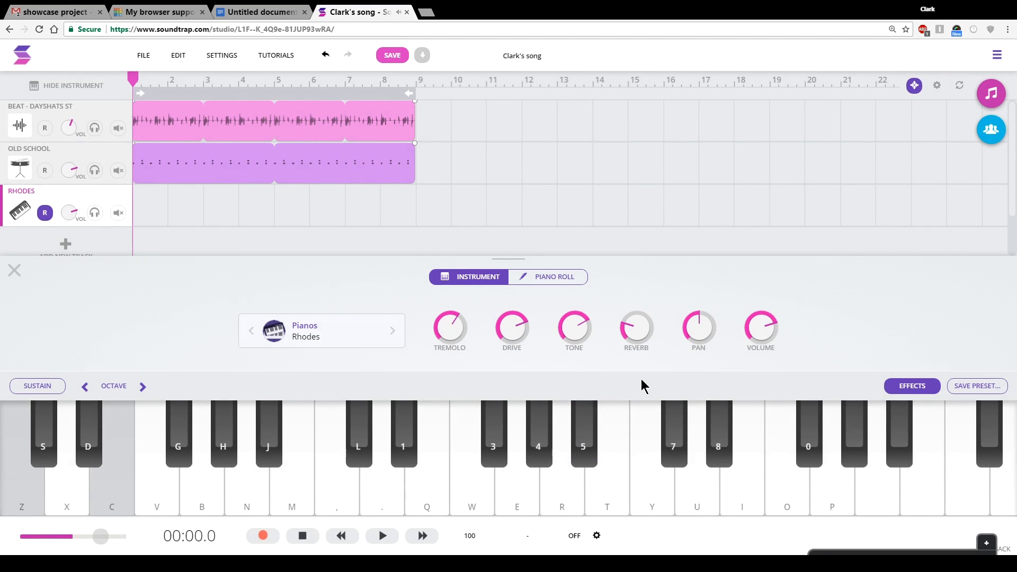
{"action": "key", "text": "z"}
{"action": "key", "text": "d"}
{"action": "key", "text": "v"}
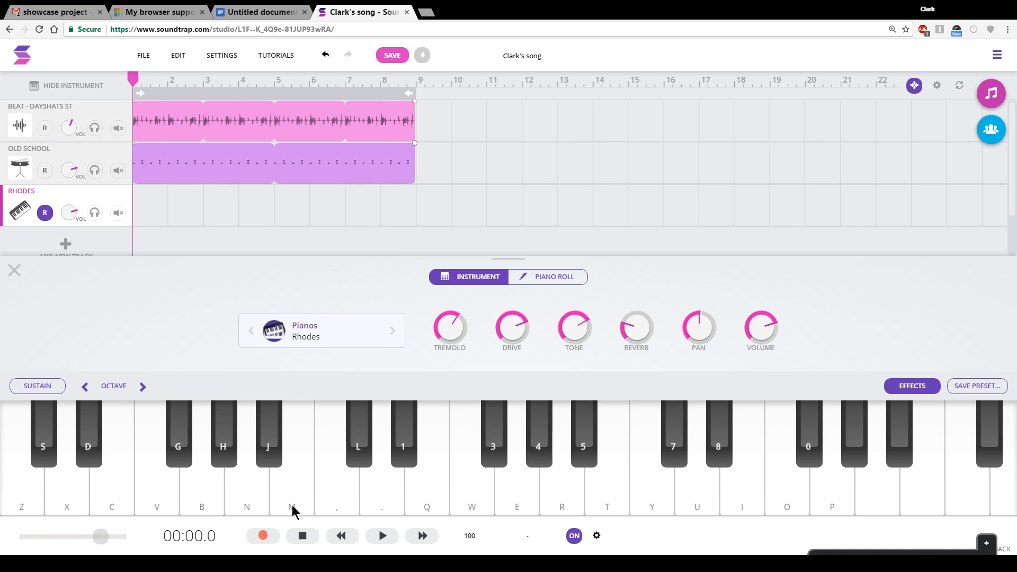
Start recording on the Rhodes track and play the opening chords (Z+D, Z+V, then C).
{"action": "left_click", "coordinate": [263, 540]}
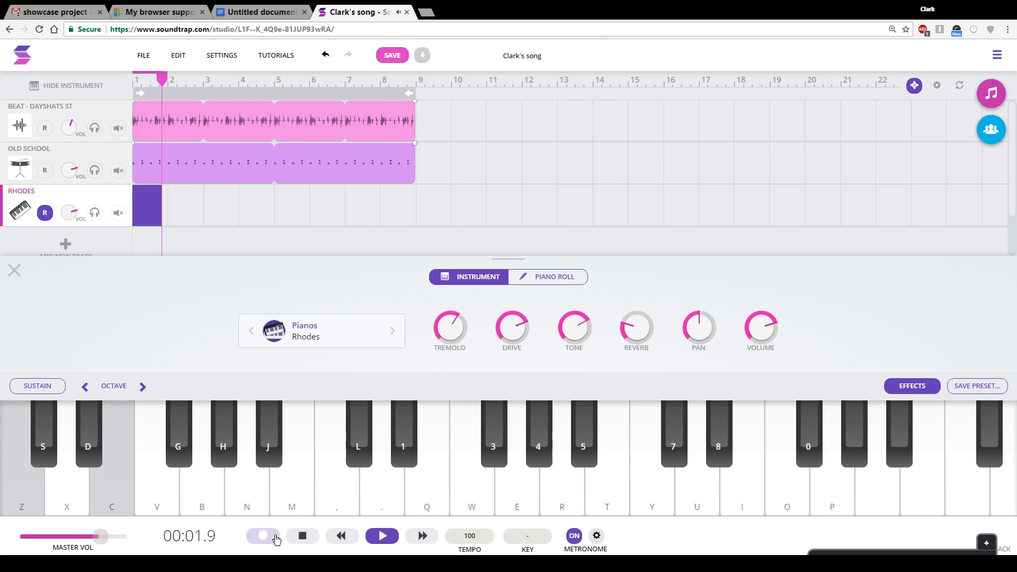
{"action": "key", "text": "z"}
{"action": "key", "text": "d"}
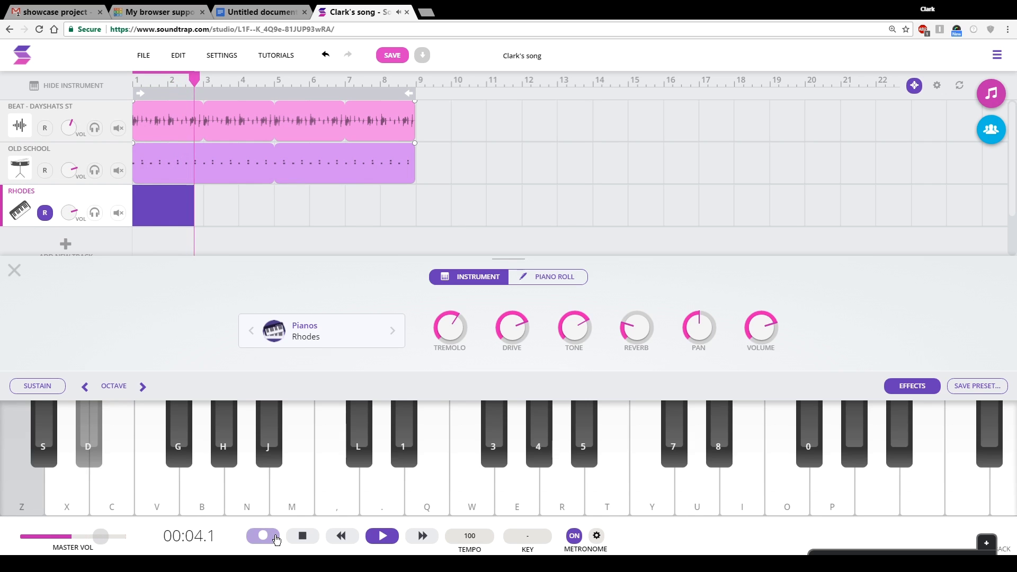
{"action": "key", "text": "z"}
{"action": "key", "text": "v"}
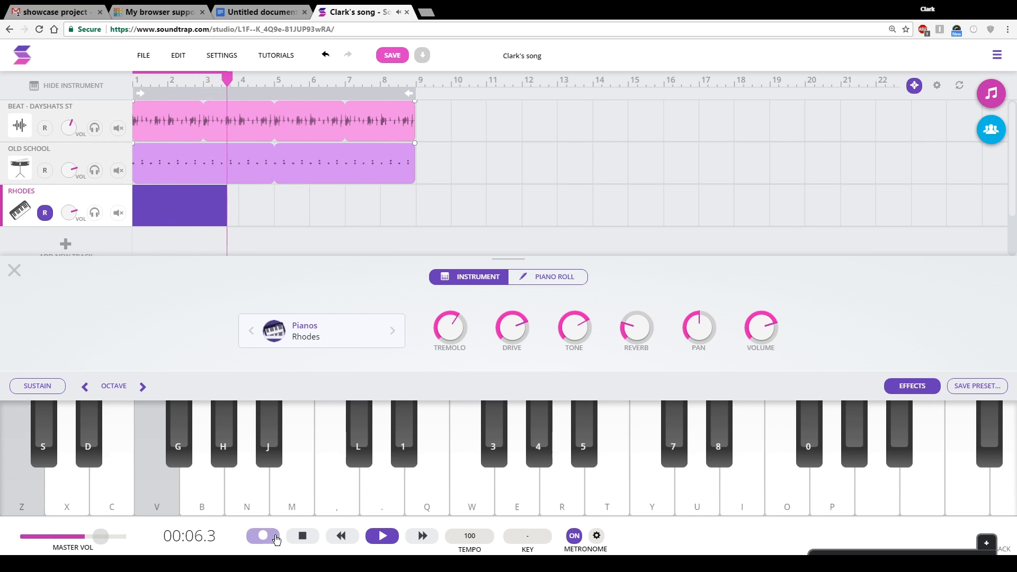
{"action": "key", "text": "c"}
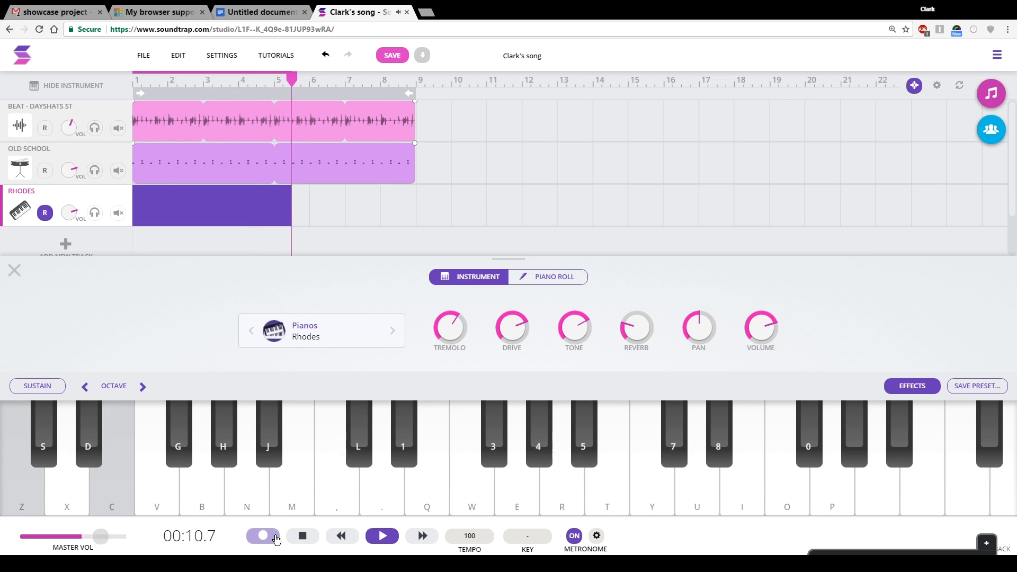
Play the remaining chords of the progression and stop recording after eight bars.
{"action": "key", "text": "z"}
{"action": "key", "text": "d"}
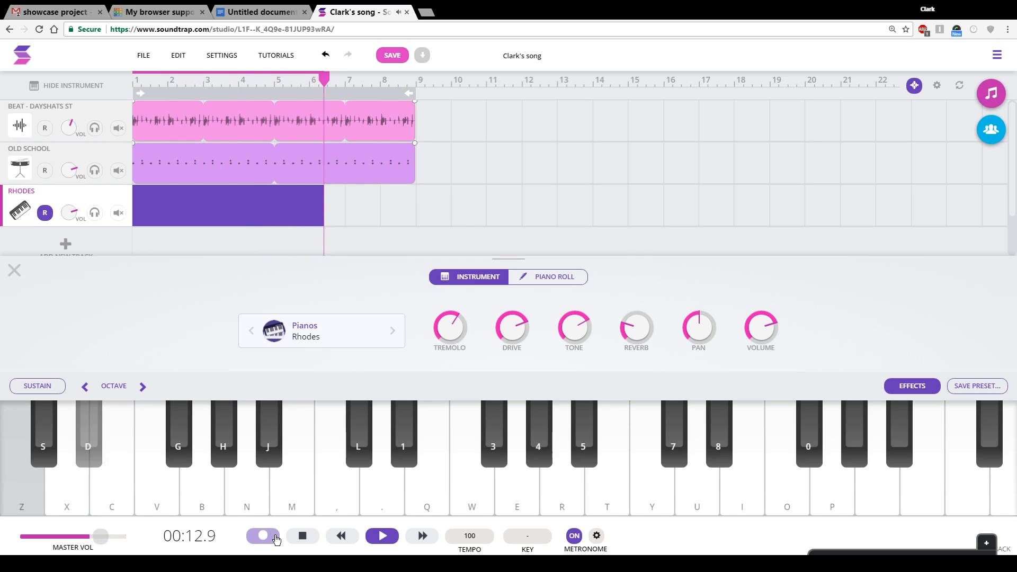
{"action": "key", "text": "z"}
{"action": "key", "text": "v"}
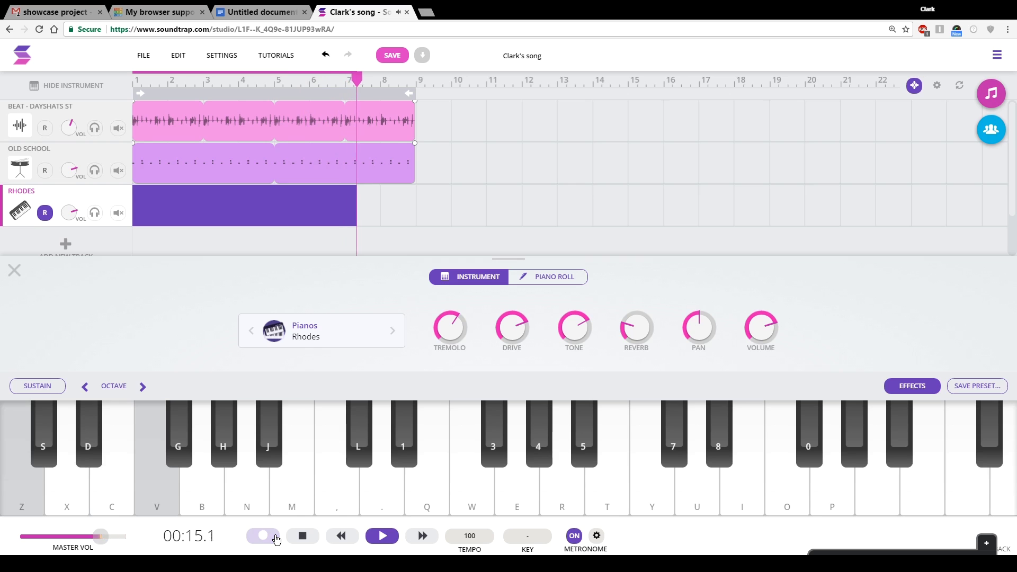
{"action": "key", "text": "z"}
{"action": "key", "text": "c"}
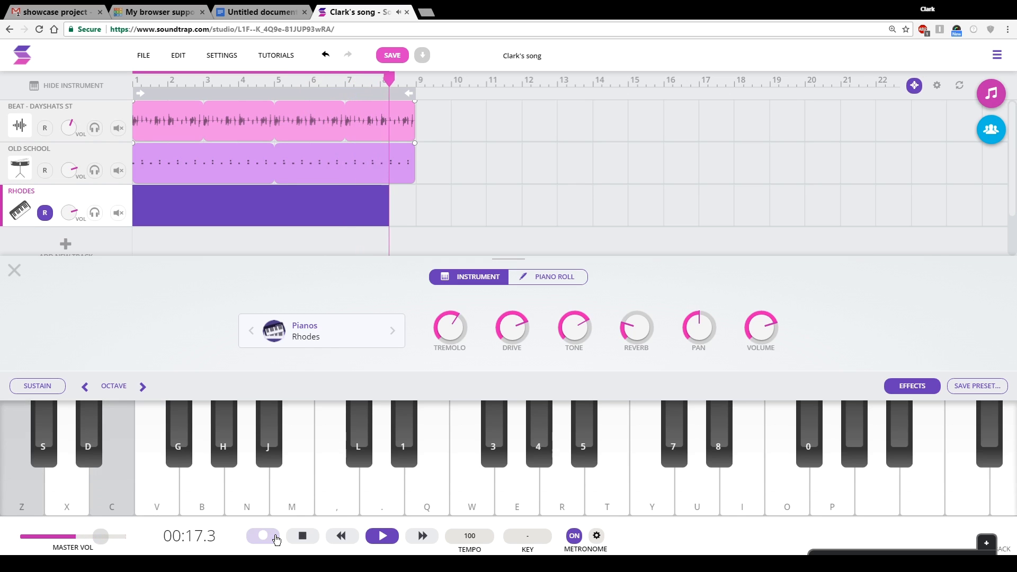
{"action": "left_click", "coordinate": [274, 537]}
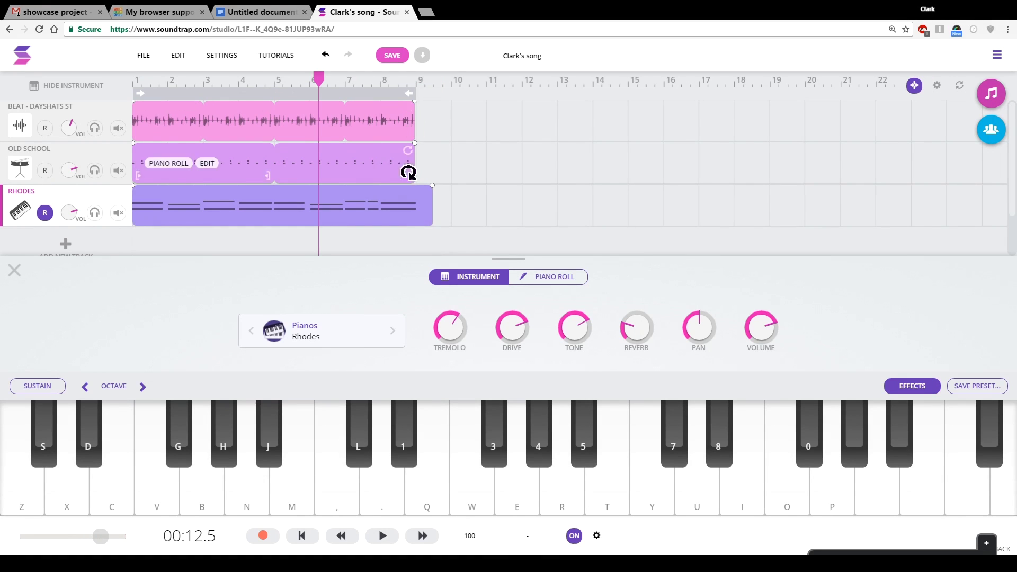
Place the playhead at bar 9 and split the Rhodes clip there.
{"action": "left_click", "coordinate": [417, 91]}
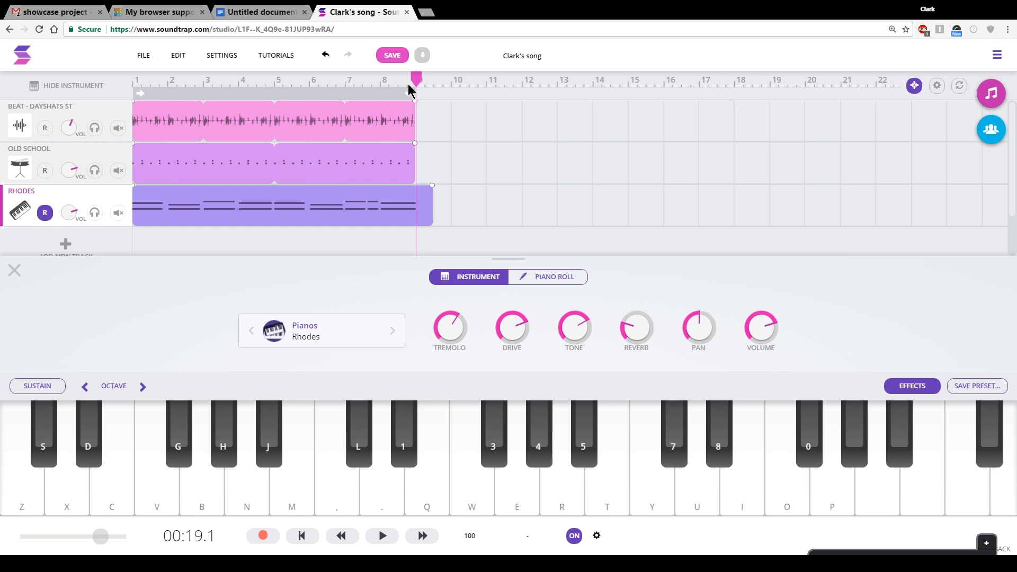
{"action": "mouse_move", "coordinate": [411, 226]}
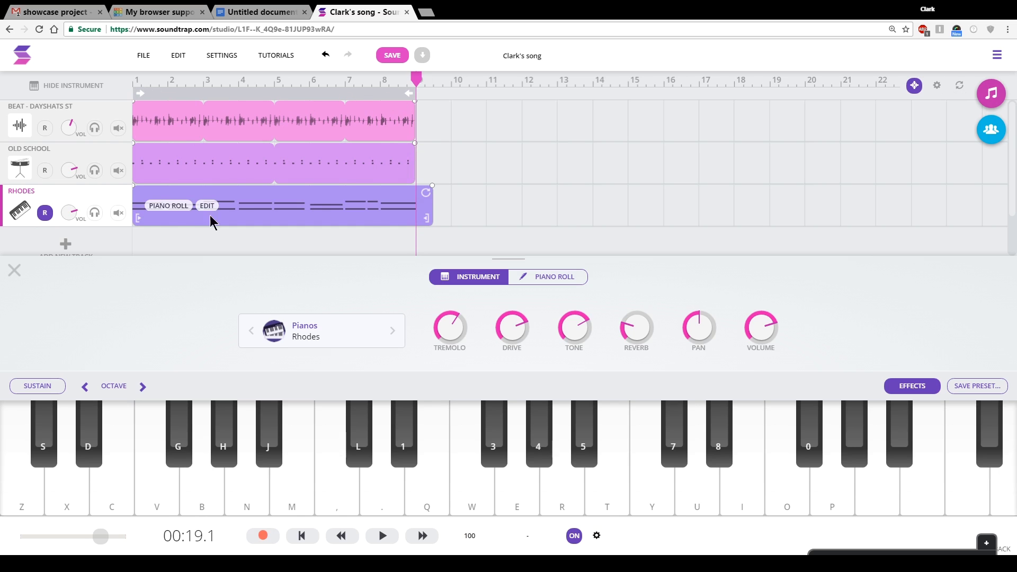
{"action": "mouse_move", "coordinate": [410, 151]}
{"action": "left_mouse_down"}
{"action": "mouse_move", "coordinate": [661, 163]}
{"action": "mouse_move", "coordinate": [413, 166]}
{"action": "left_mouse_up"}
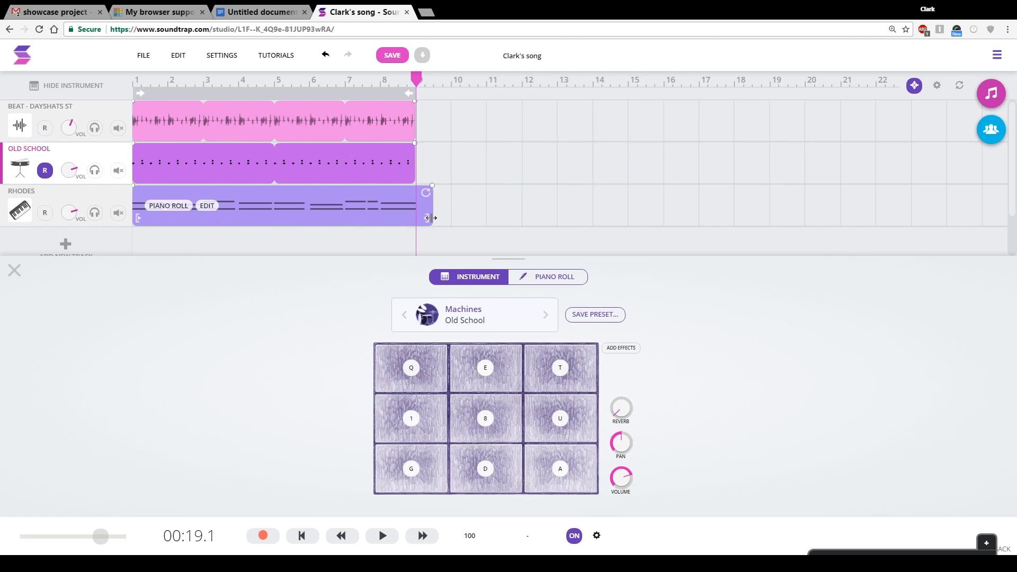
{"action": "left_click", "coordinate": [418, 218]}
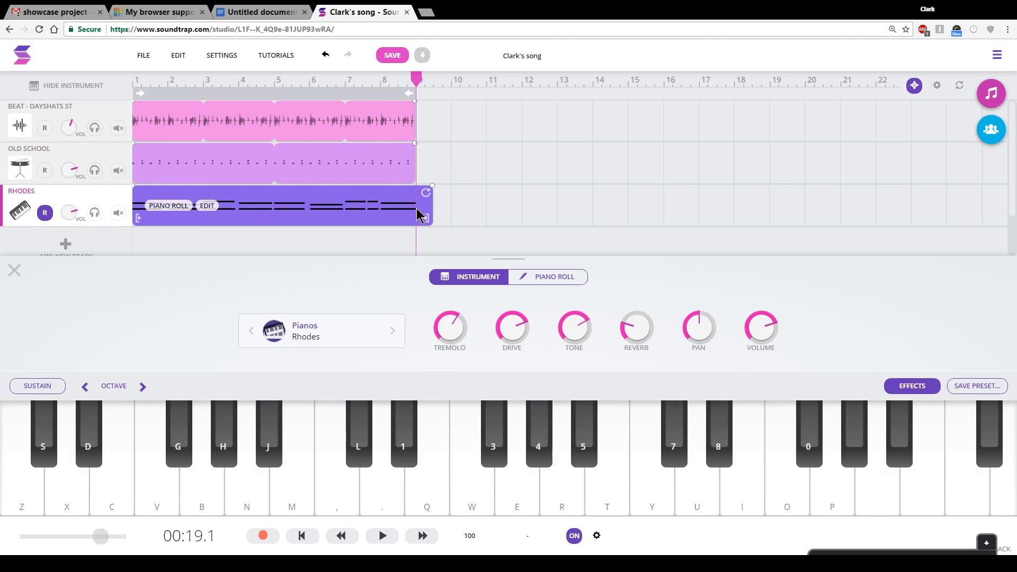
{"action": "right_click", "coordinate": [417, 211]}
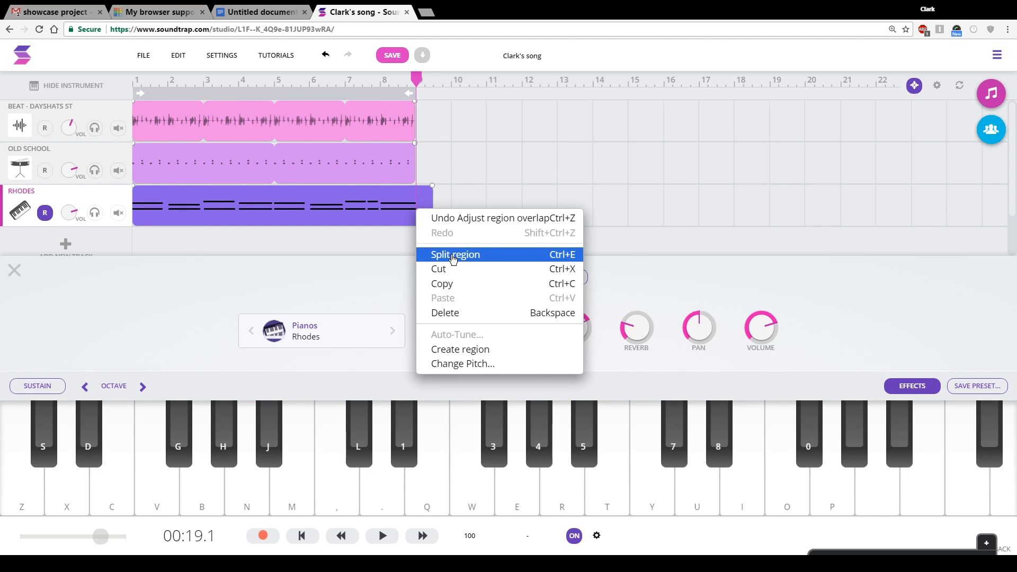
{"action": "left_click", "coordinate": [471, 260]}
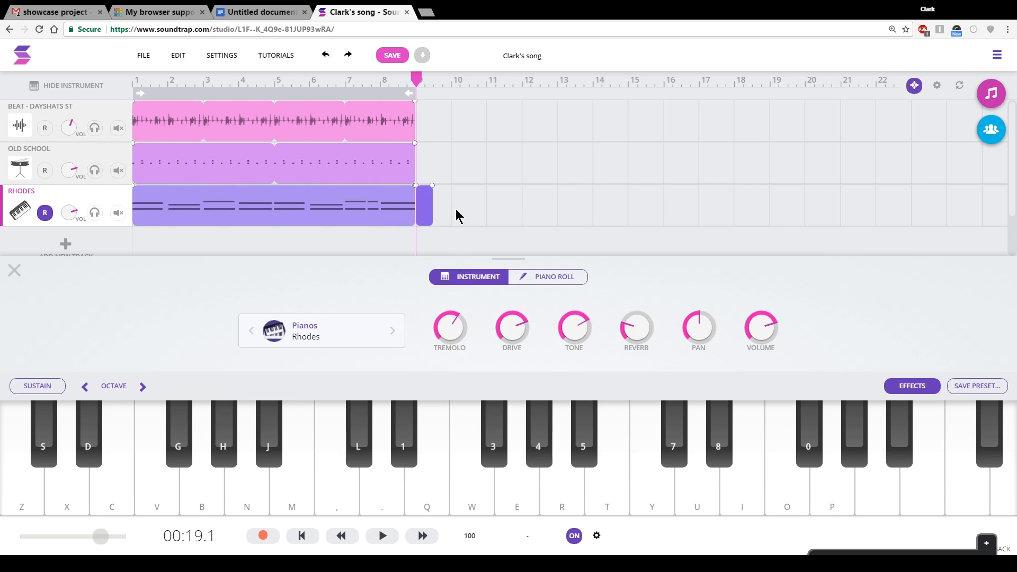
Drag the Rhodes clip's right edge back so it ends at bar 9.
{"action": "left_click", "coordinate": [457, 215]}
{"action": "mouse_move", "coordinate": [424, 213]}
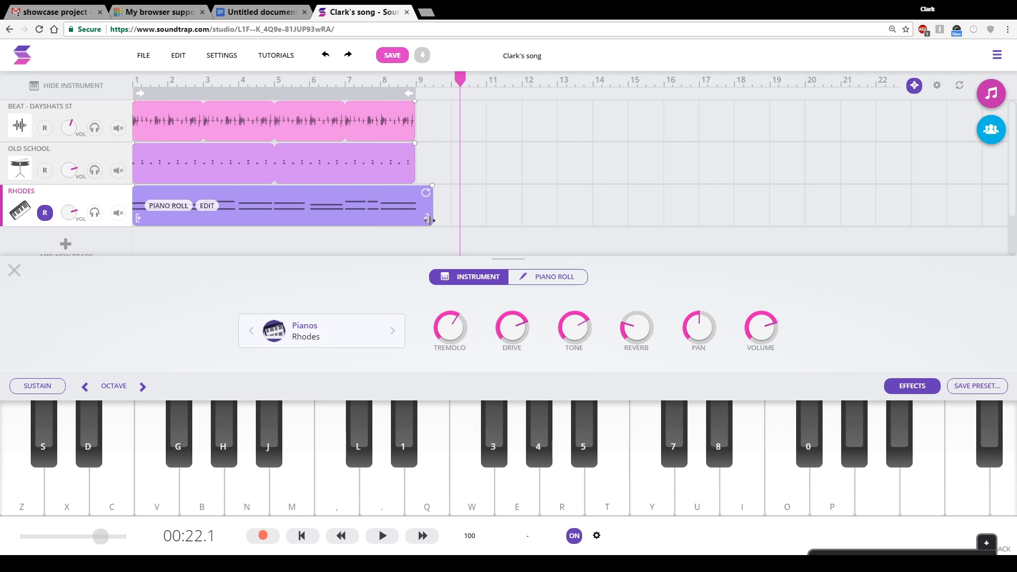
{"action": "left_click_drag", "start_coordinate": [429, 220], "coordinate": [409, 218]}
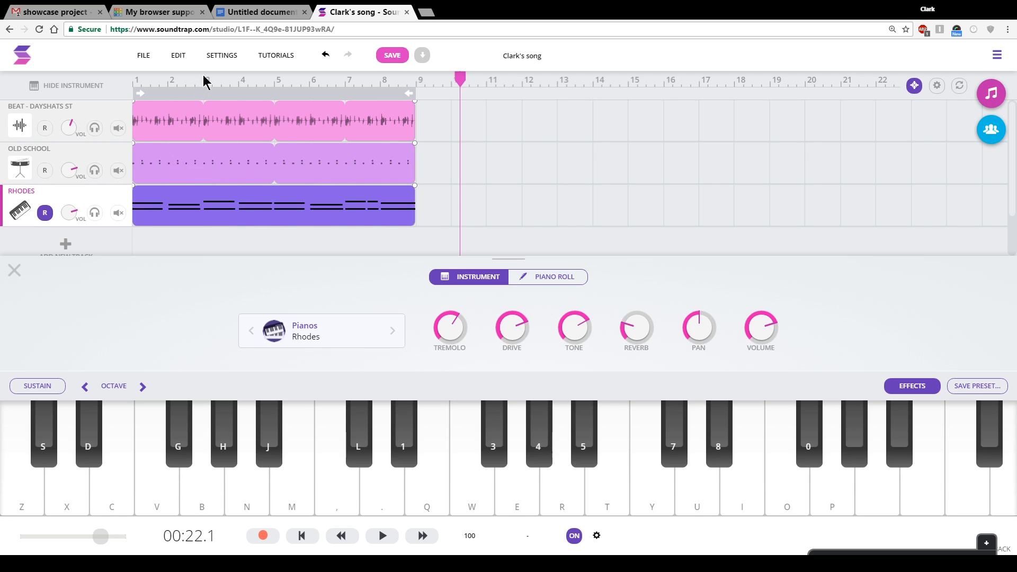
Quantize the Rhodes clip's notes to 1/16 from its Edit options.
{"action": "mouse_move", "coordinate": [214, 209]}
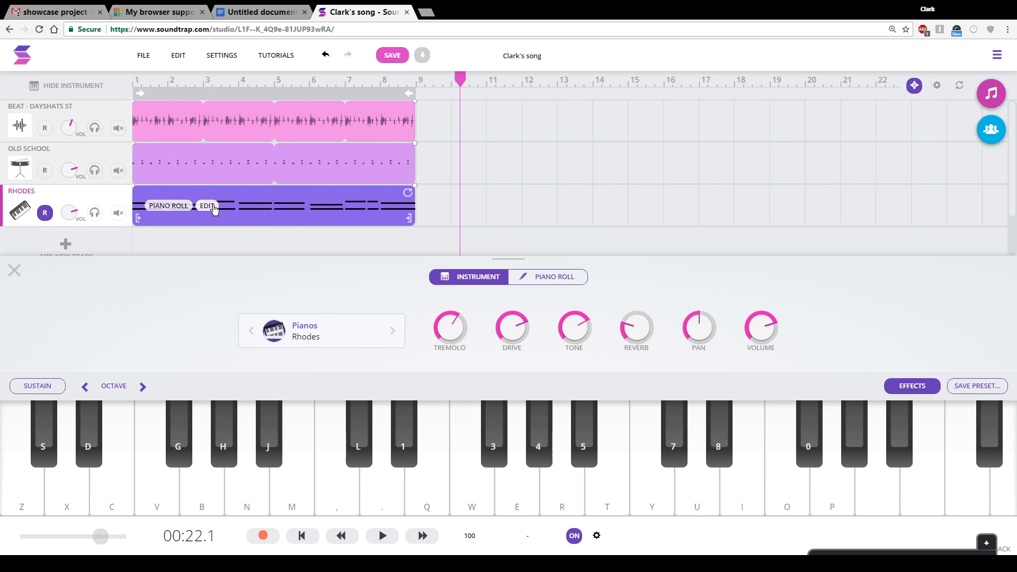
{"action": "right_click", "coordinate": [287, 209]}
{"action": "left_click", "coordinate": [278, 209]}
{"action": "right_click", "coordinate": [266, 209]}
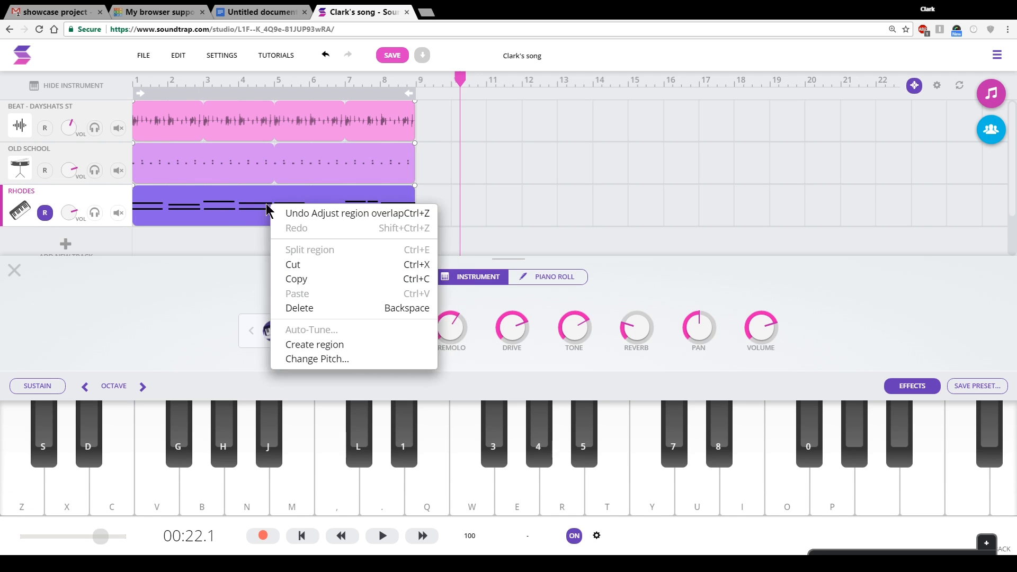
{"action": "left_click", "coordinate": [253, 209]}
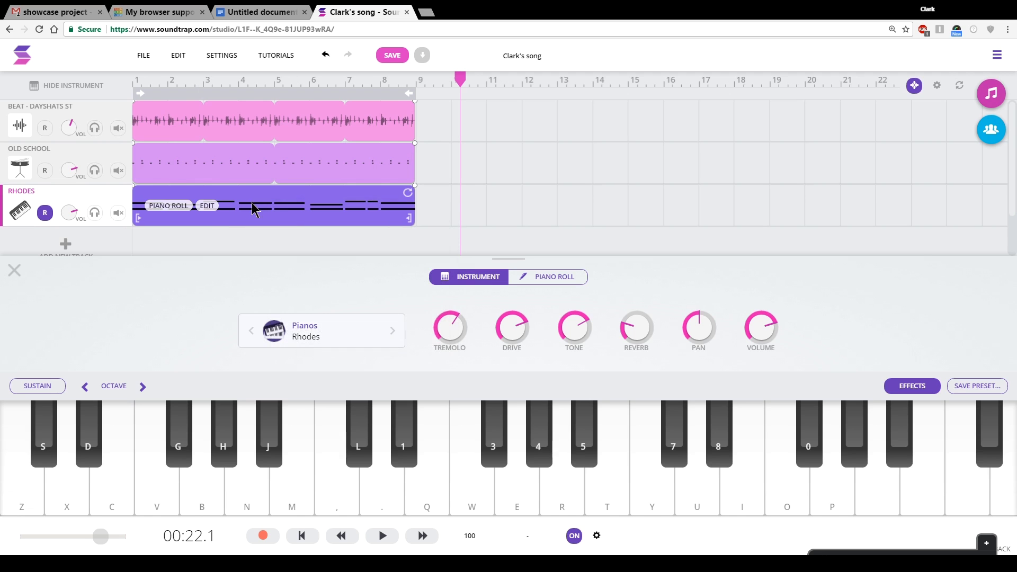
{"action": "left_click", "coordinate": [212, 207]}
{"action": "mouse_move", "coordinate": [287, 262]}
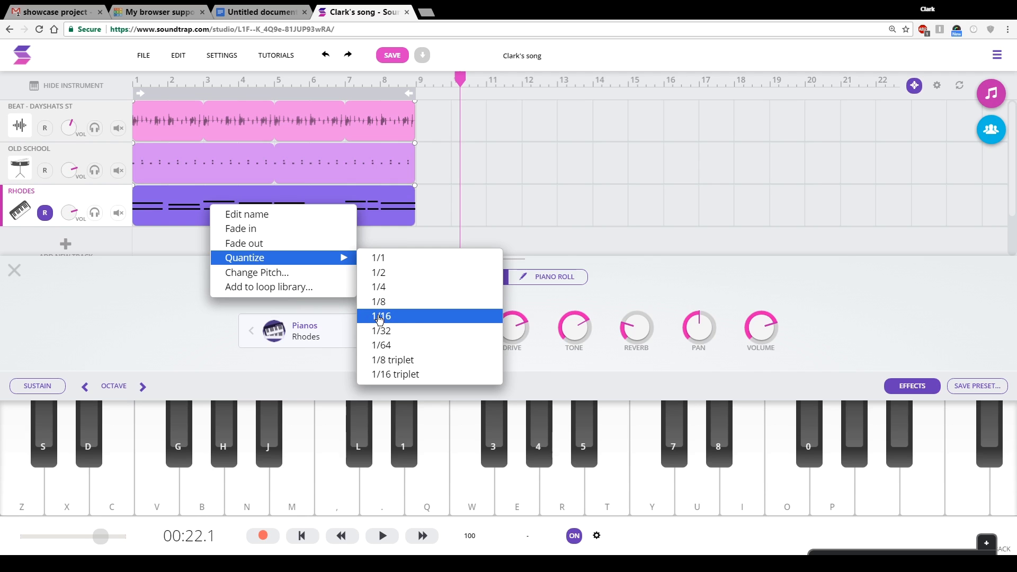
{"action": "left_click", "coordinate": [379, 317]}
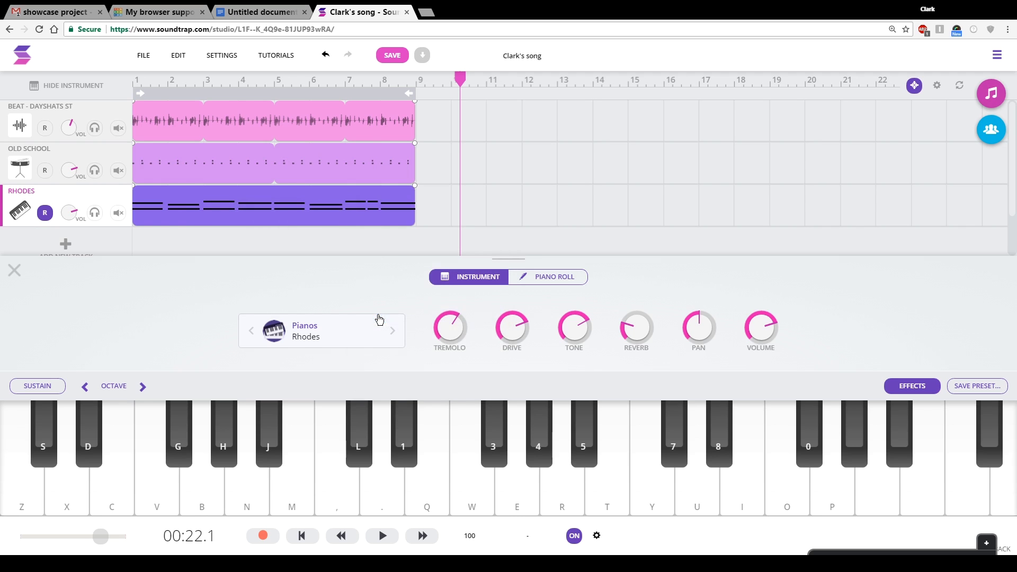
Play from bar 5 to hear the quantized Rhodes chords with the beat and drums.
{"action": "left_click", "coordinate": [274, 81]}
{"action": "key", "text": "space"}
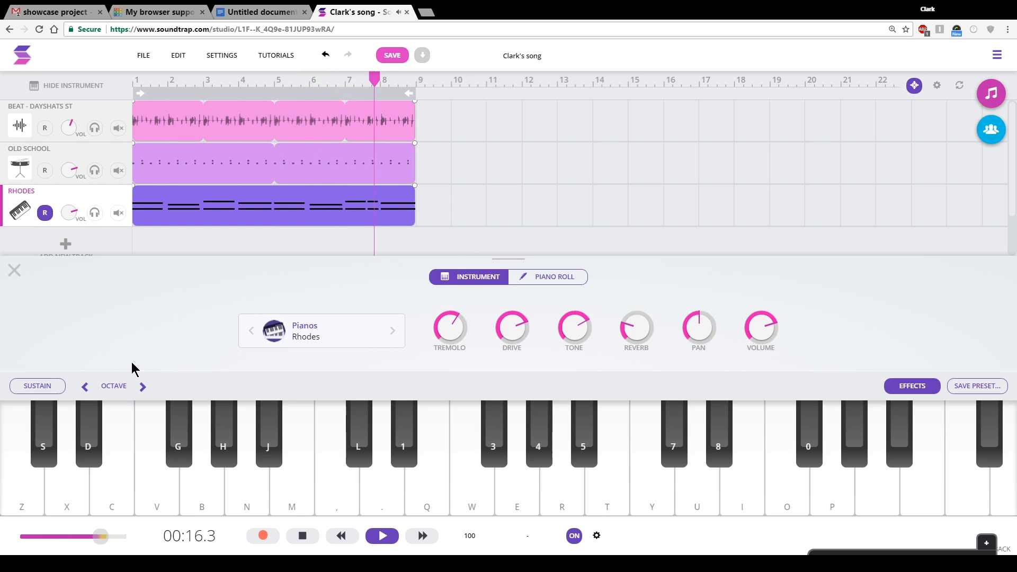
{"action": "key", "text": "space"}
{"action": "mouse_move", "coordinate": [212, 212]}
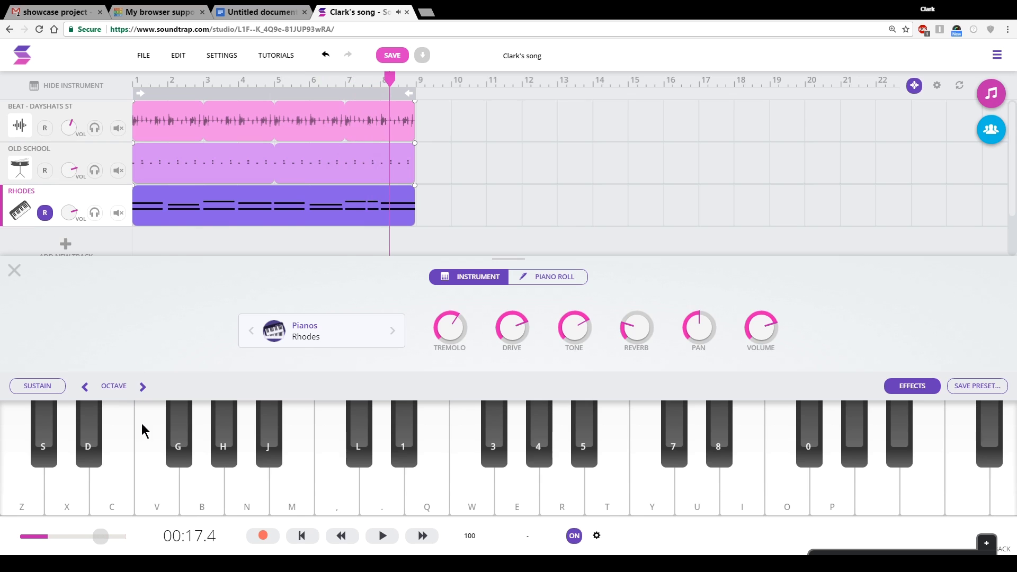